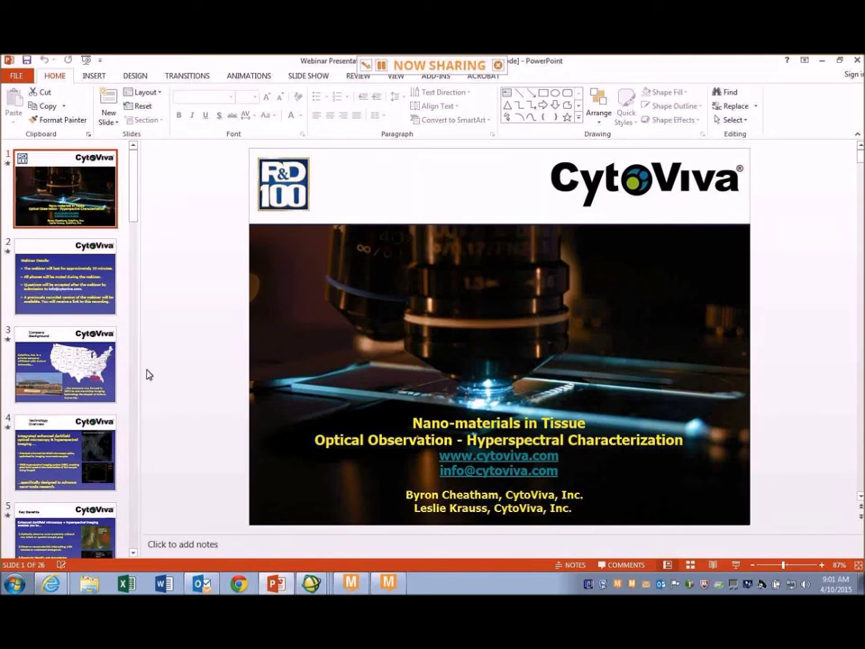
# Step: Show the Webinar Details slide and the Technology Overview slide, and put the presentation away to reveal the ENVI image windows
pyautogui.click(91, 285)
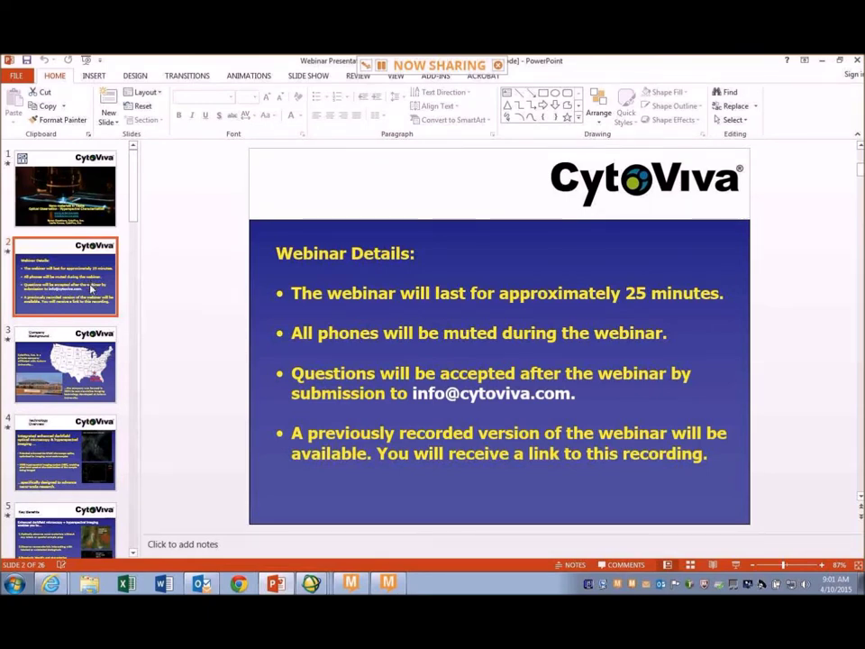
pyautogui.click(62, 458)
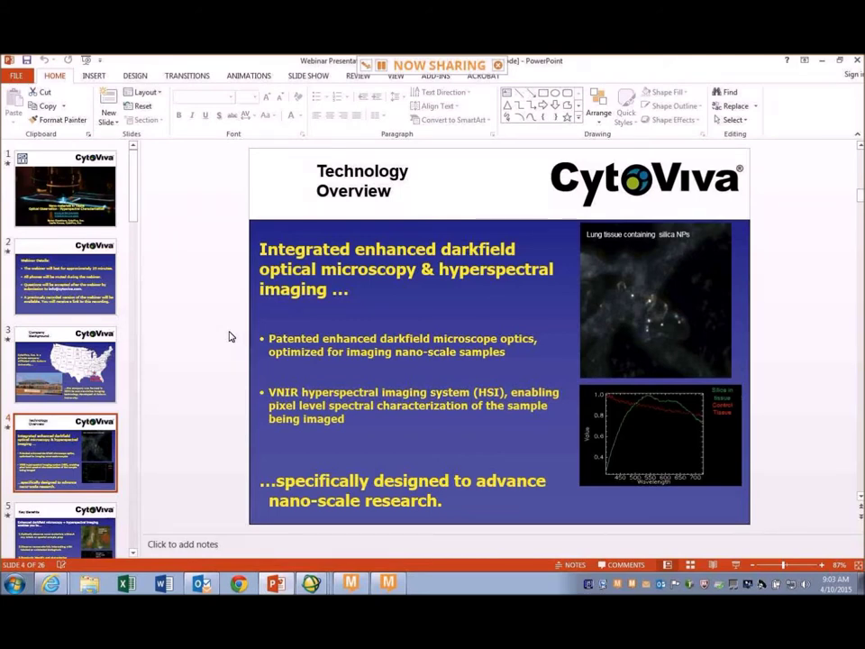
pyautogui.click(823, 61)
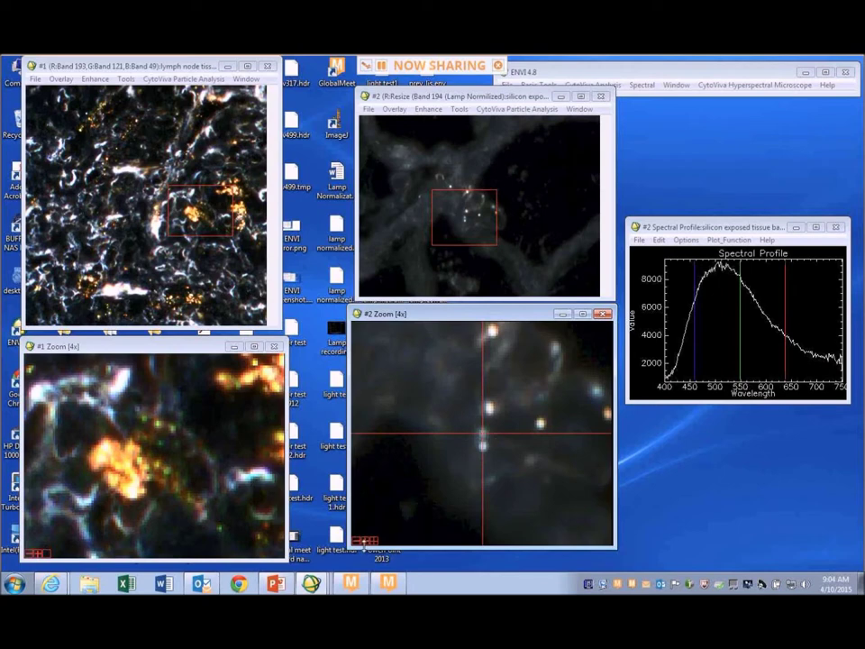
# Step: Magnify the silicon-exposed tissue image to 7x and examine the spectral profiles of several differently coloured bright particles
pyautogui.click(365, 541)
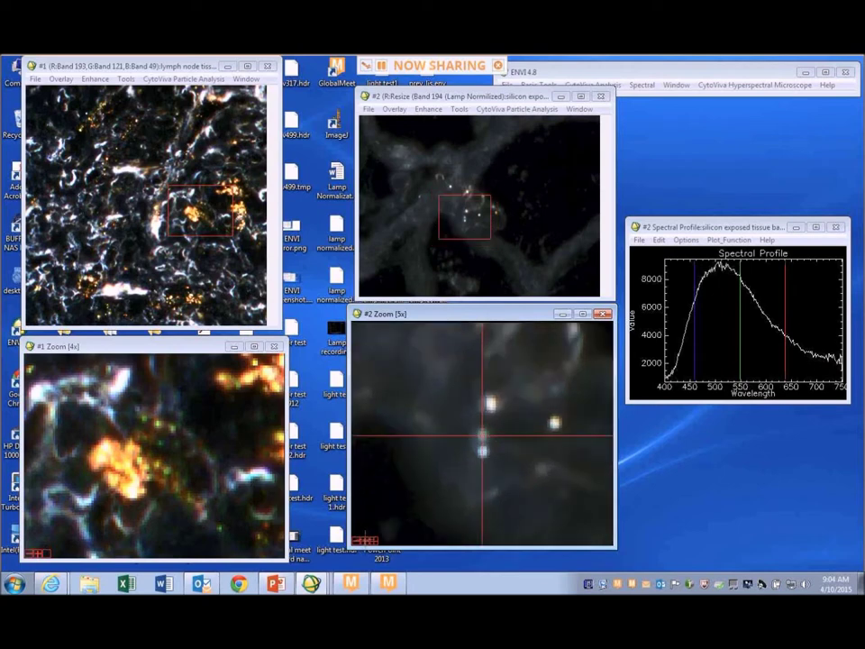
pyautogui.click(365, 541)
pyautogui.click(365, 541)
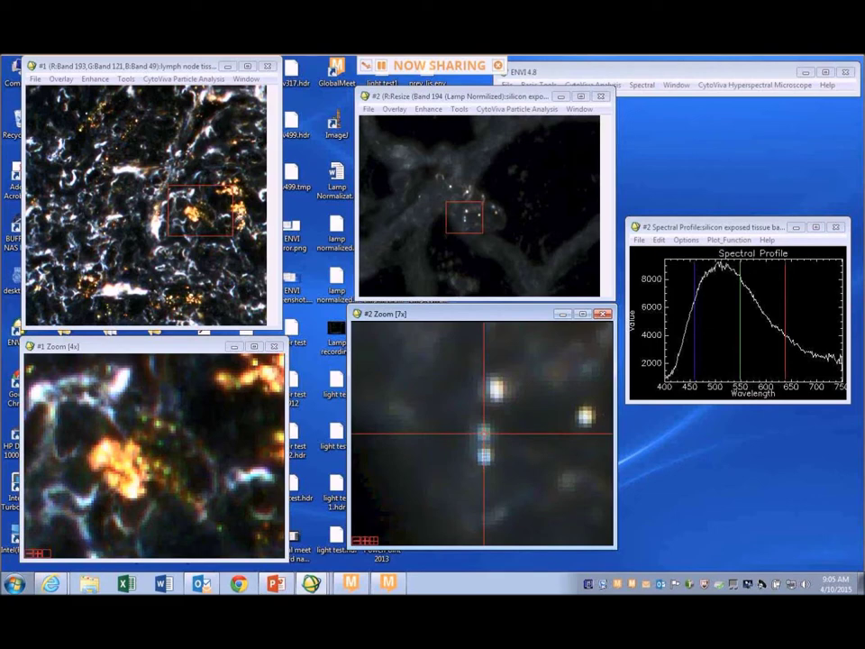
pyautogui.click(484, 455)
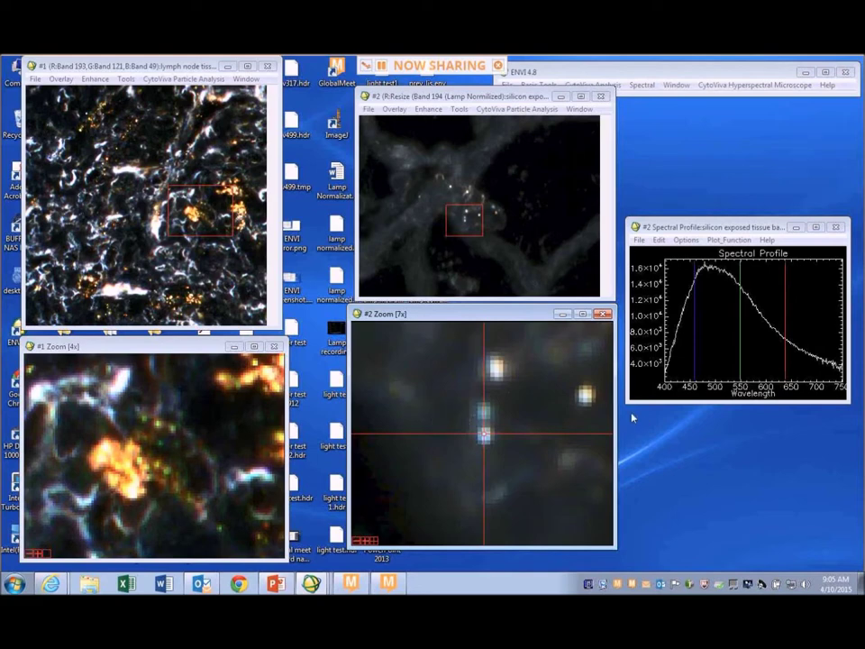
pyautogui.click(586, 398)
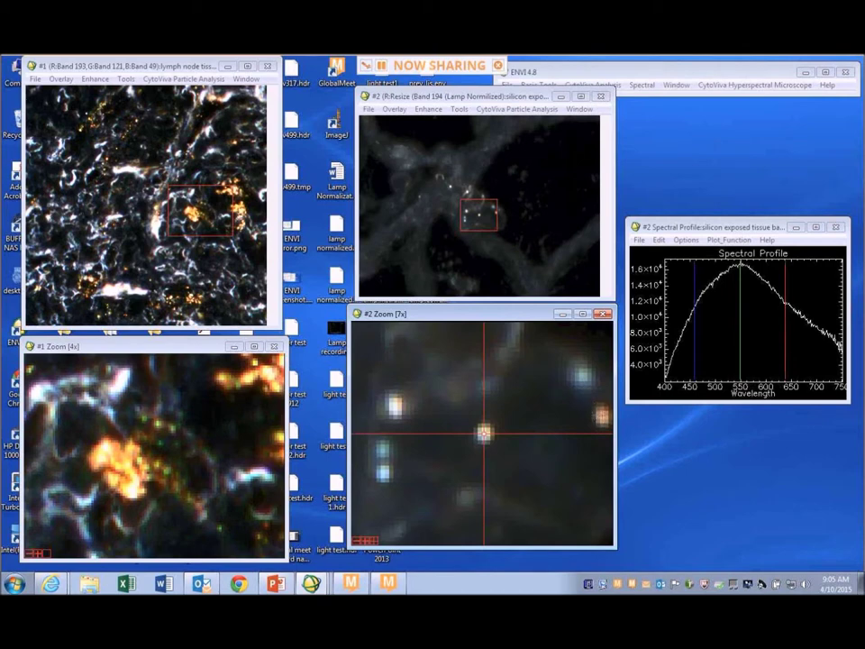
pyautogui.click(603, 416)
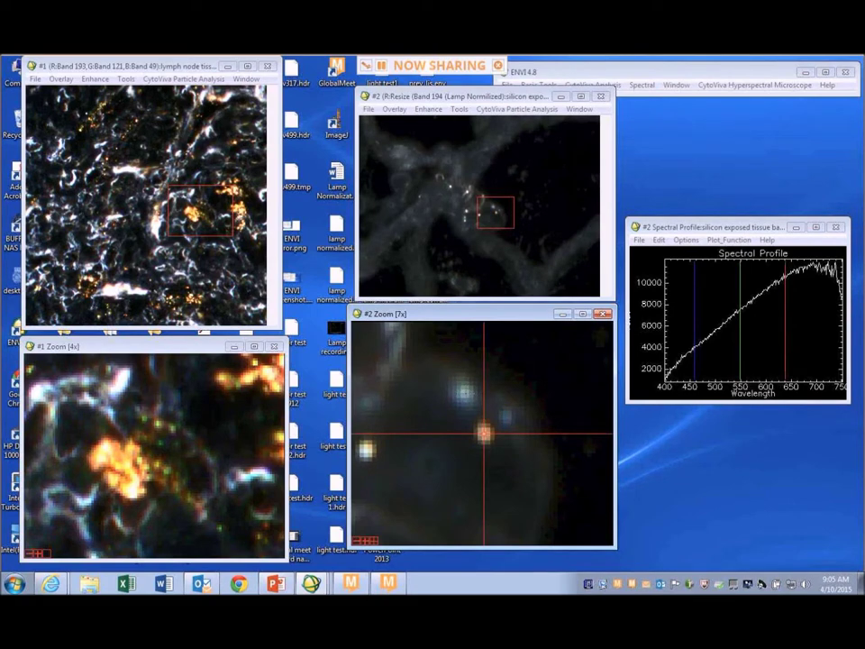
pyautogui.click(464, 393)
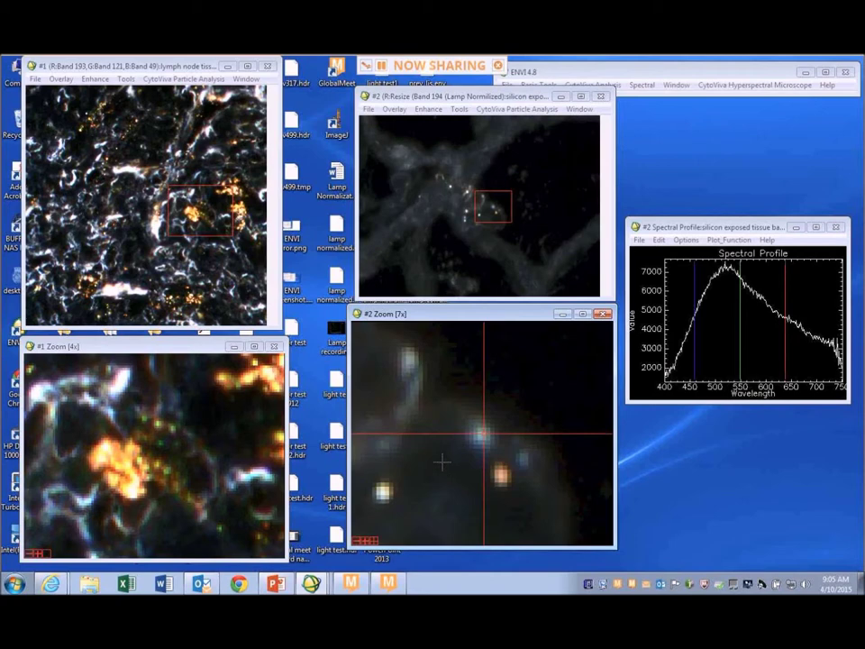
# Step: Collect the spectra of a dim tissue spot and a bright particle in one Spectral Profile plot, and make the plot window taller
pyautogui.click(409, 421)
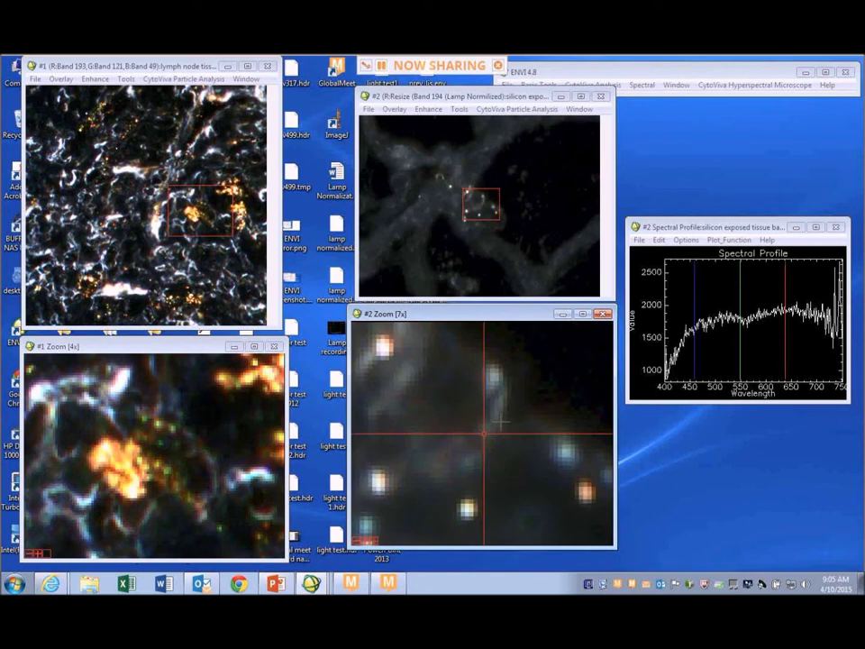
pyautogui.rightClick(764, 282)
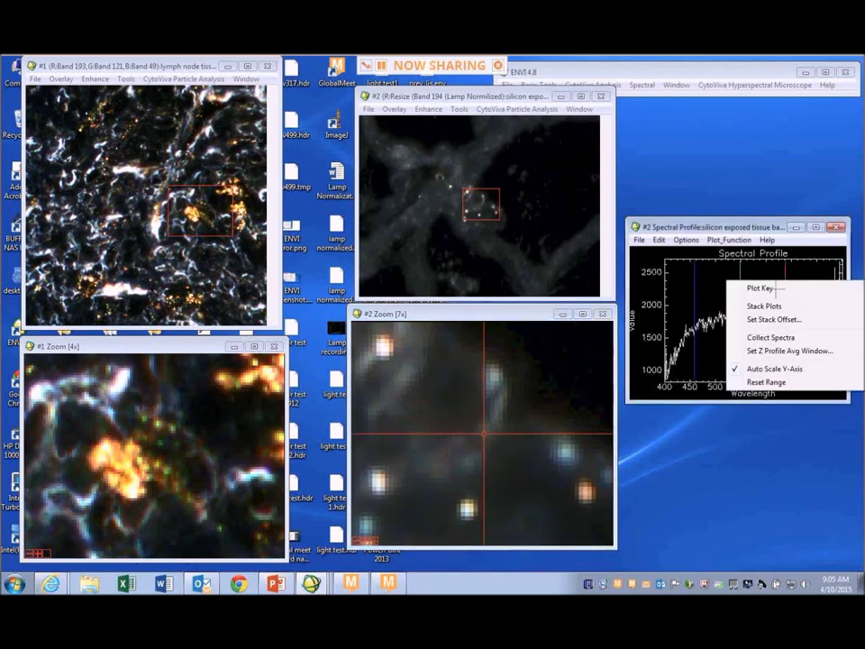
pyautogui.click(781, 341)
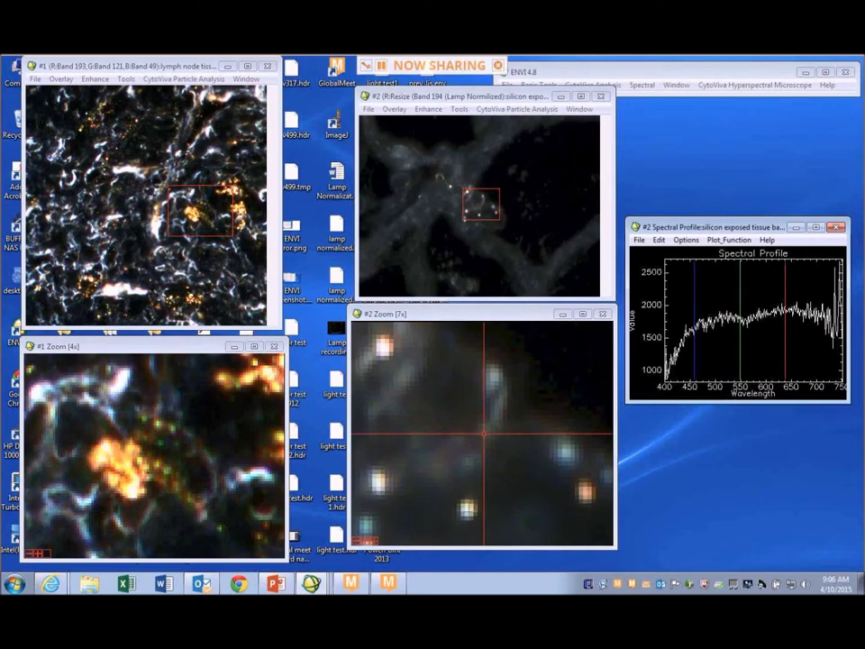
pyautogui.click(466, 510)
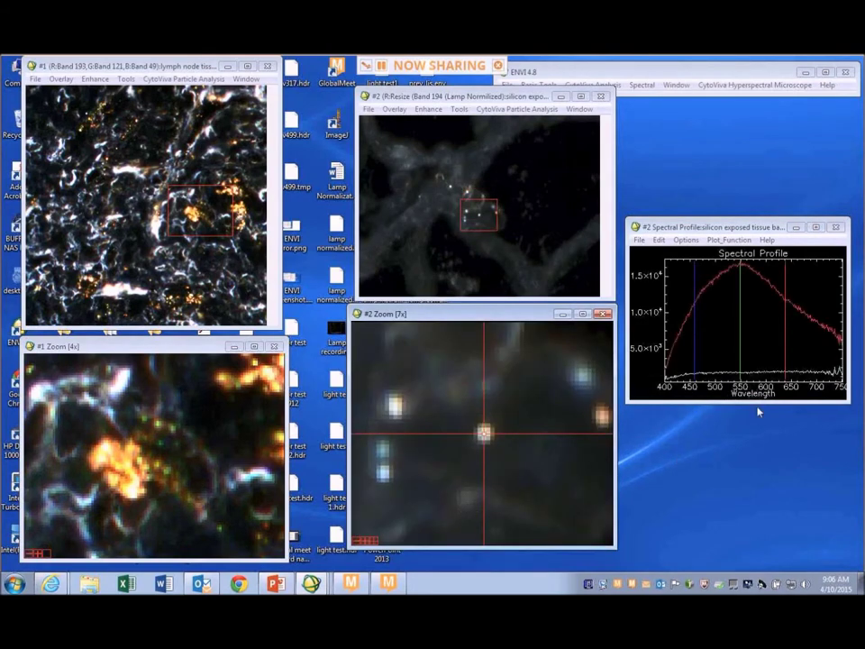
pyautogui.moveTo(763, 403); pyautogui.dragTo(753, 528)
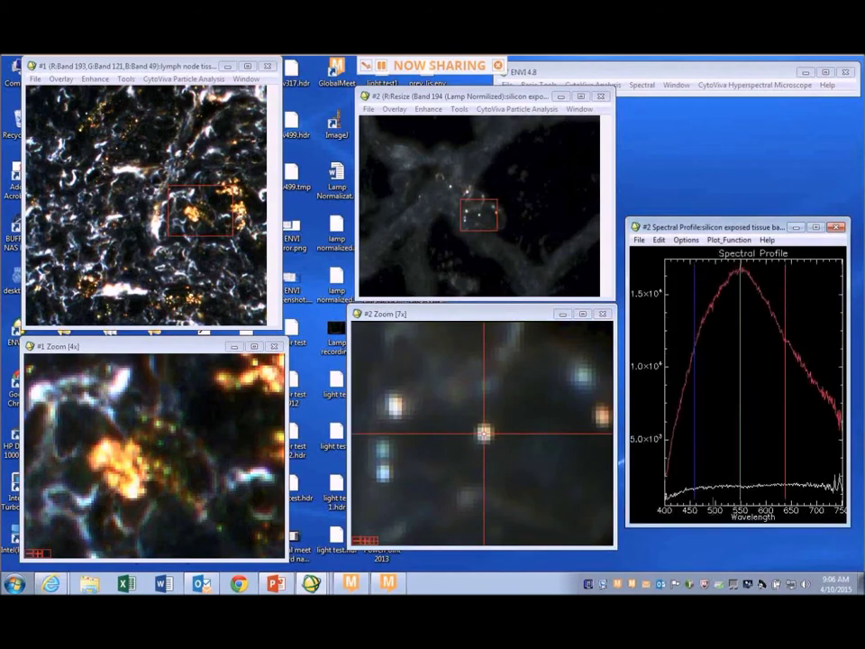
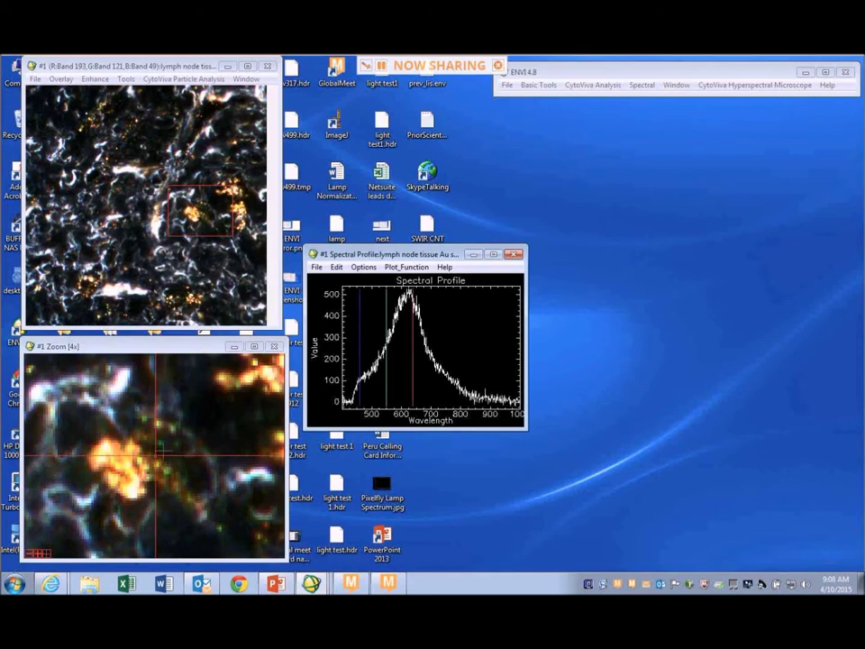
# Step: View the spectra of particles near the gold cluster in the lymph node image at 6x zoom and in an enlarged, repositioned plot window
pyautogui.click(159, 442)
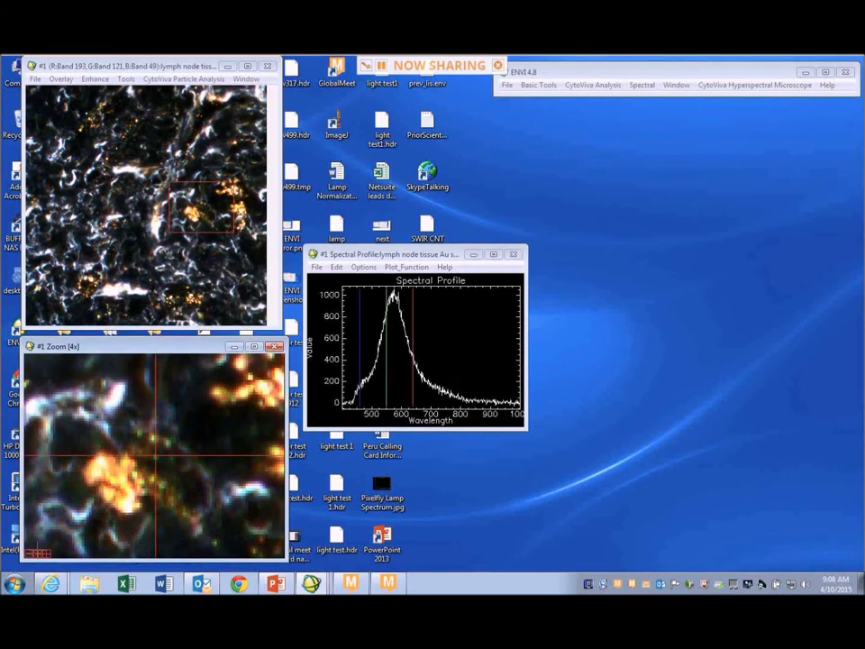
pyautogui.click(37, 551)
pyautogui.click(37, 551)
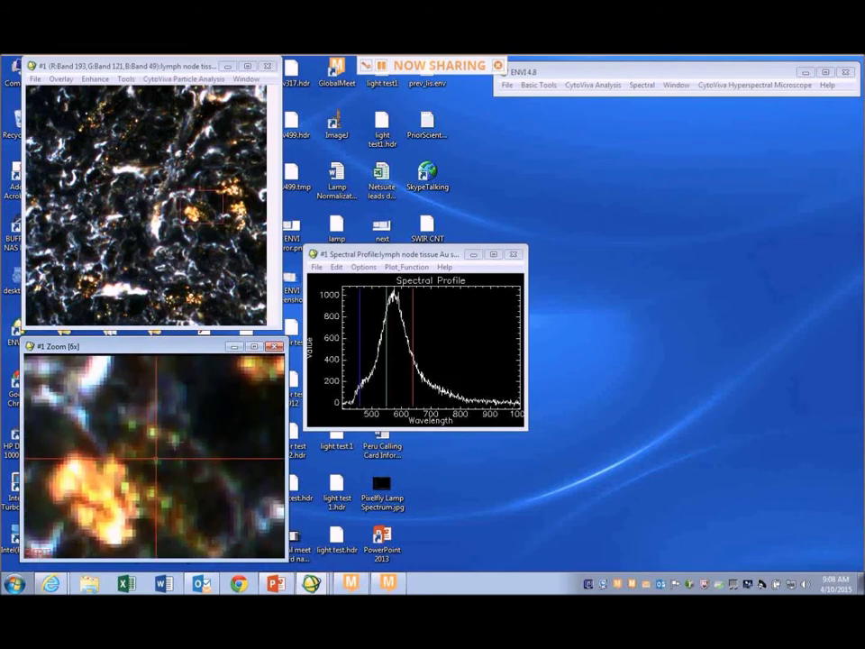
pyautogui.click(180, 414)
pyautogui.moveTo(527, 429); pyautogui.dragTo(622, 529)
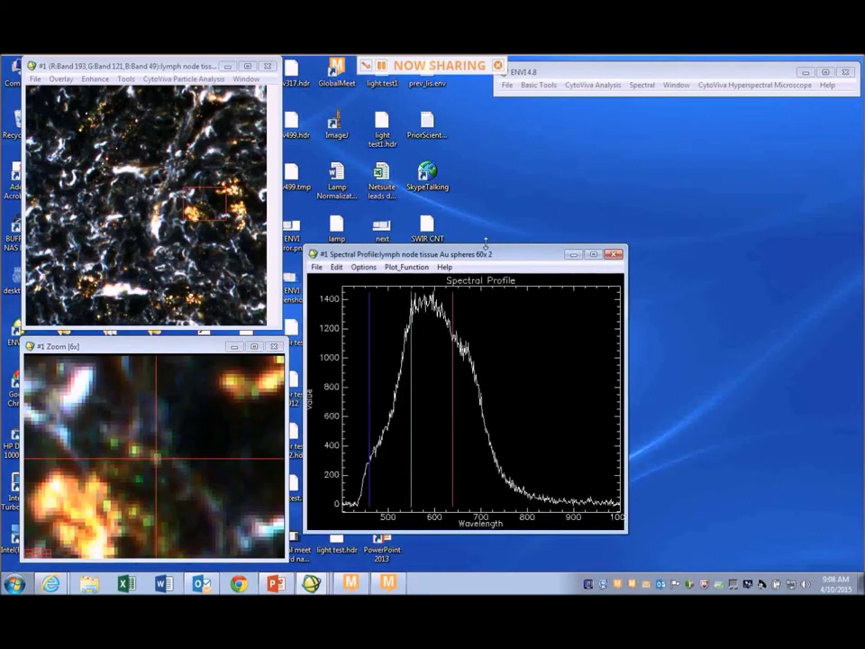
pyautogui.moveTo(506, 254); pyautogui.dragTo(593, 198)
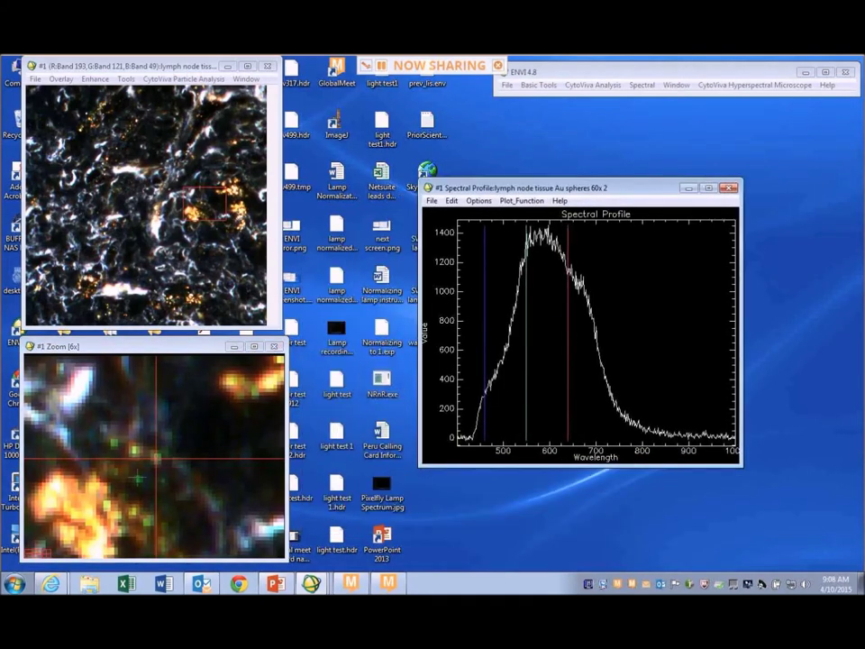
# Step: Collect the spectra of a green particle, the bright gold cluster and nearby tissue in one enlarged lymph node Spectral Profile plot
pyautogui.click(137, 478)
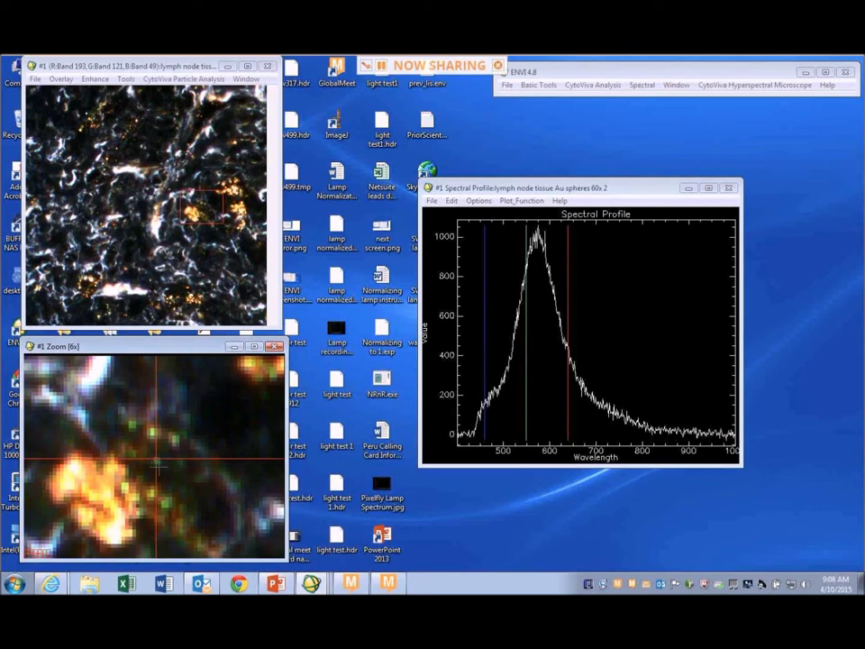
pyautogui.rightClick(665, 273)
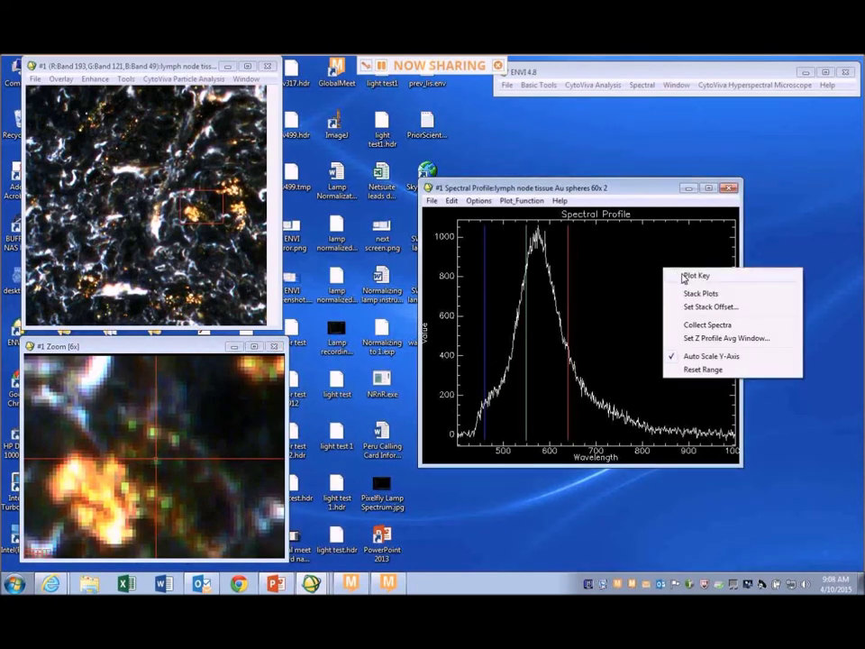
pyautogui.click(707, 338)
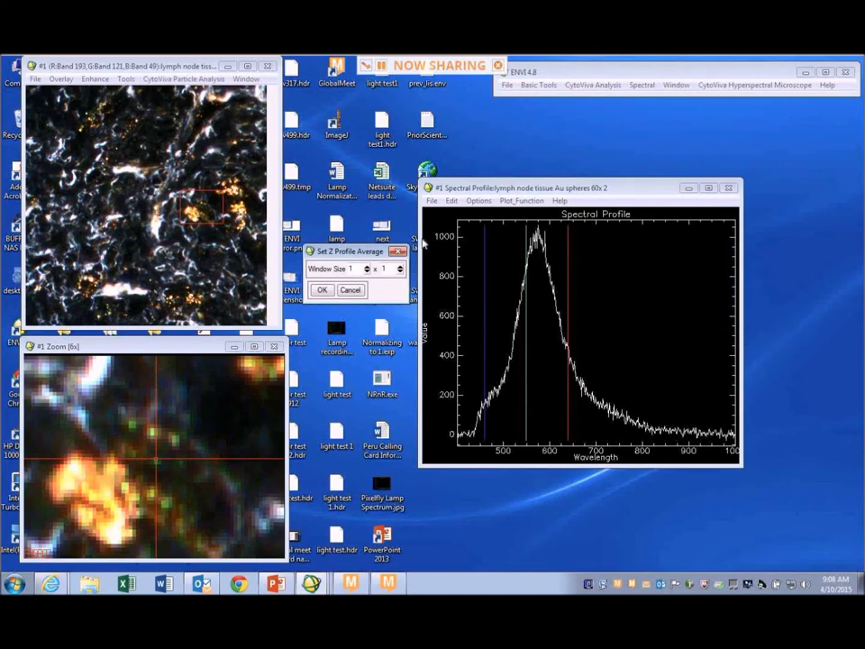
pyautogui.click(322, 289)
pyautogui.rightClick(653, 272)
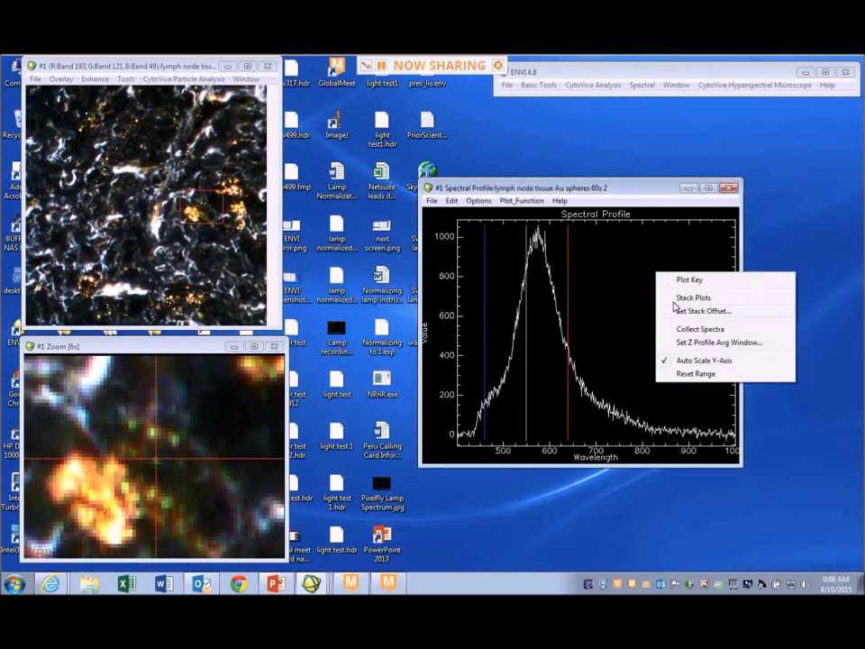
pyautogui.click(683, 330)
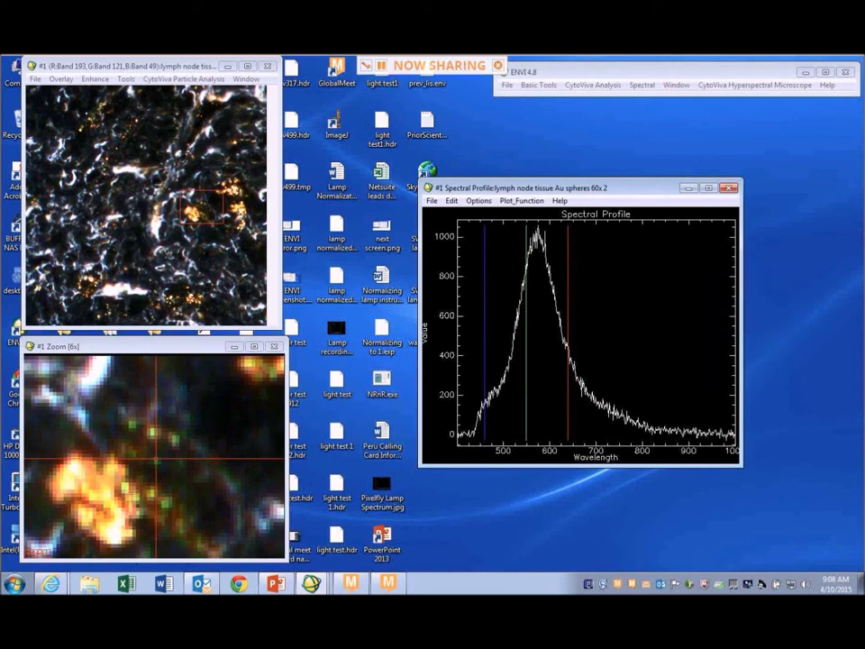
pyautogui.click(128, 496)
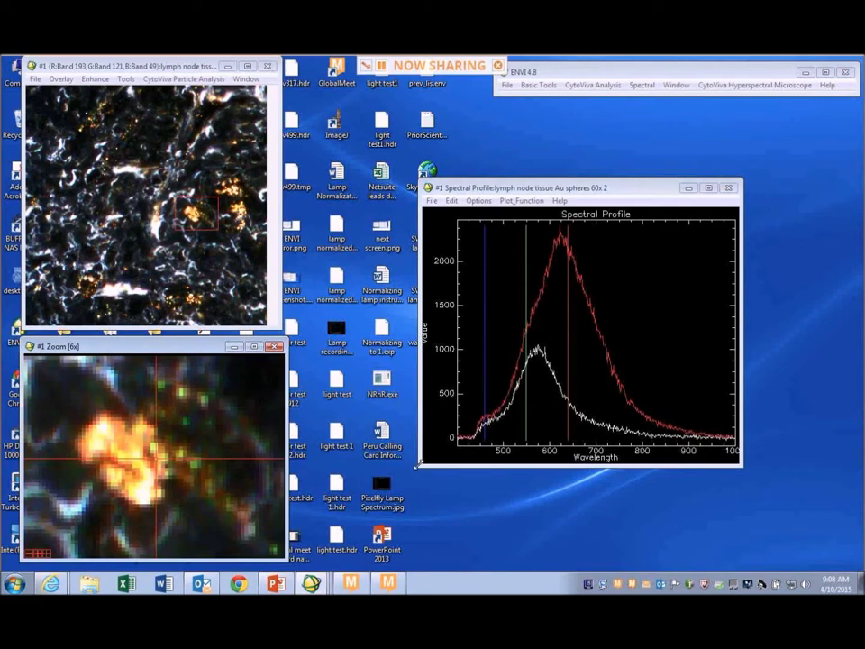
pyautogui.moveTo(430, 464); pyautogui.dragTo(332, 541)
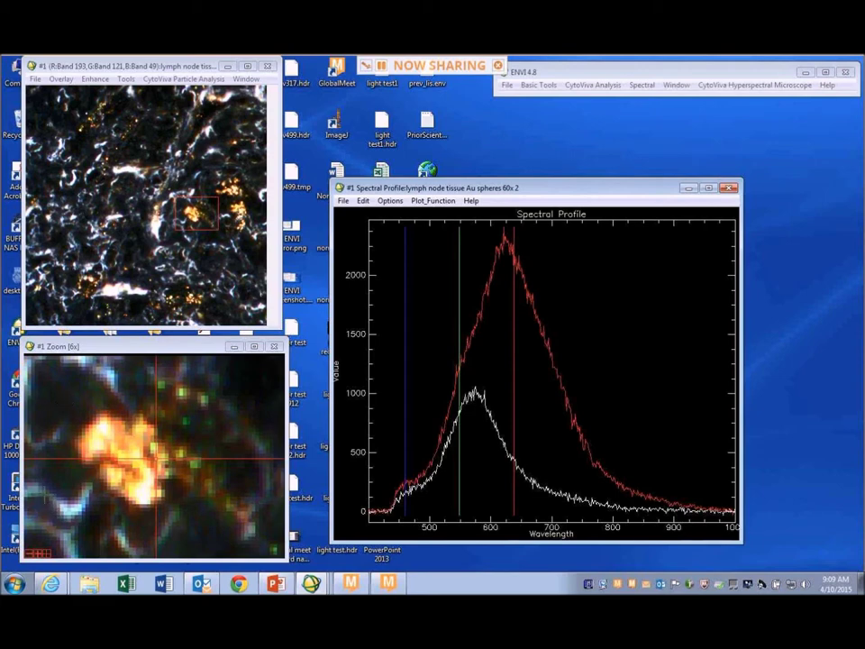
pyautogui.middleClick(43, 486)
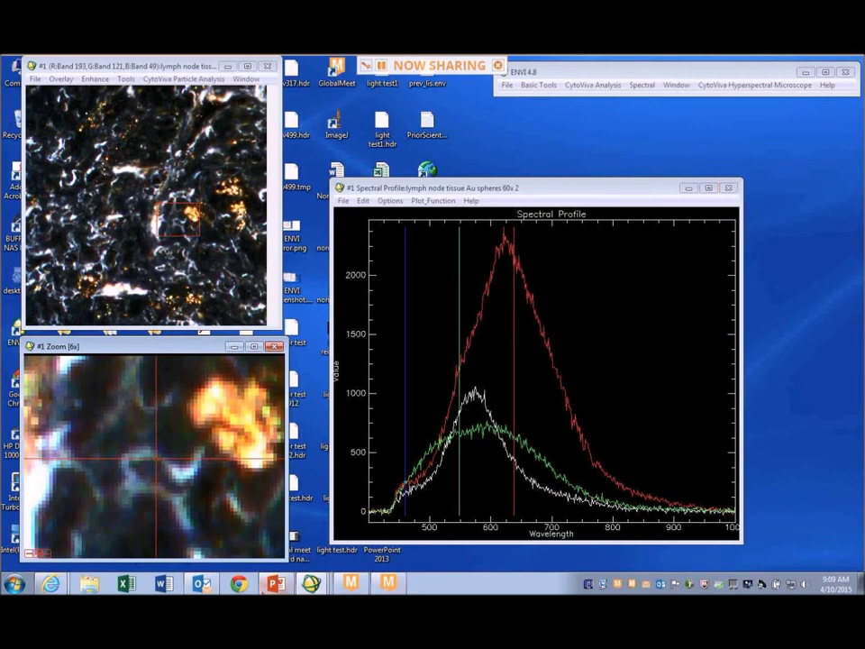
# Step: Switch to PowerPoint and run the slide show from the Technology Overview slide to the Key Benefits slide
pyautogui.moveTo(277, 588)
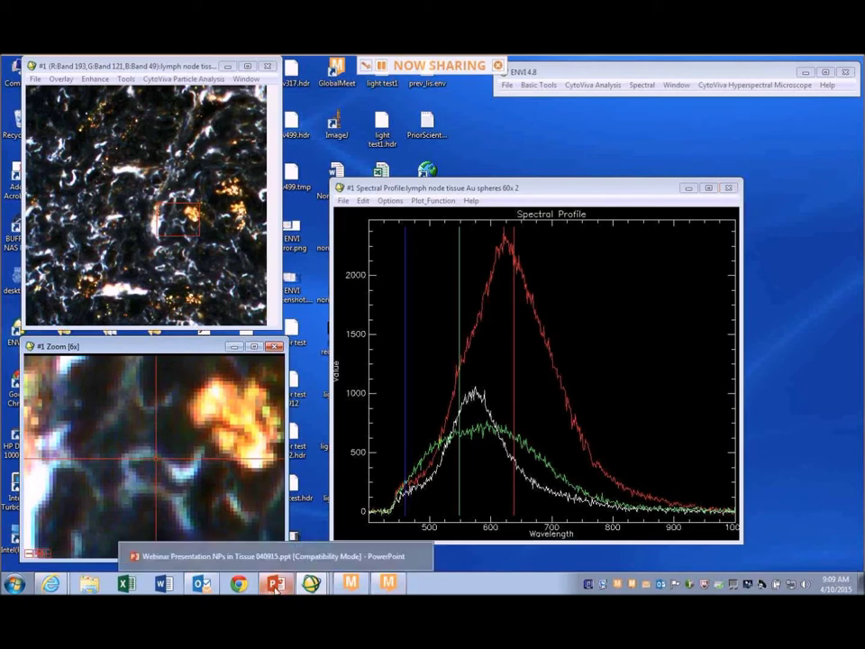
pyautogui.click(277, 587)
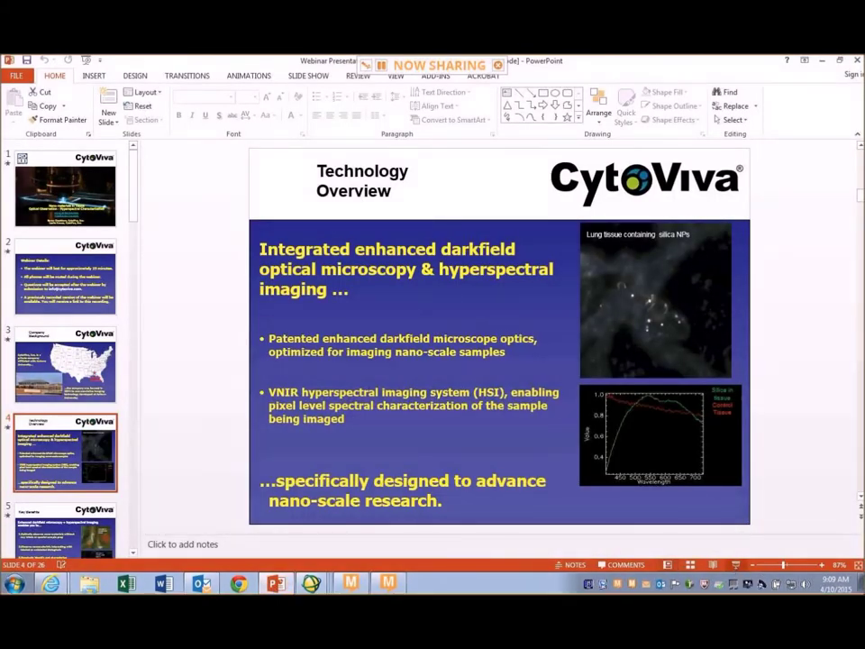
pyautogui.click(736, 566)
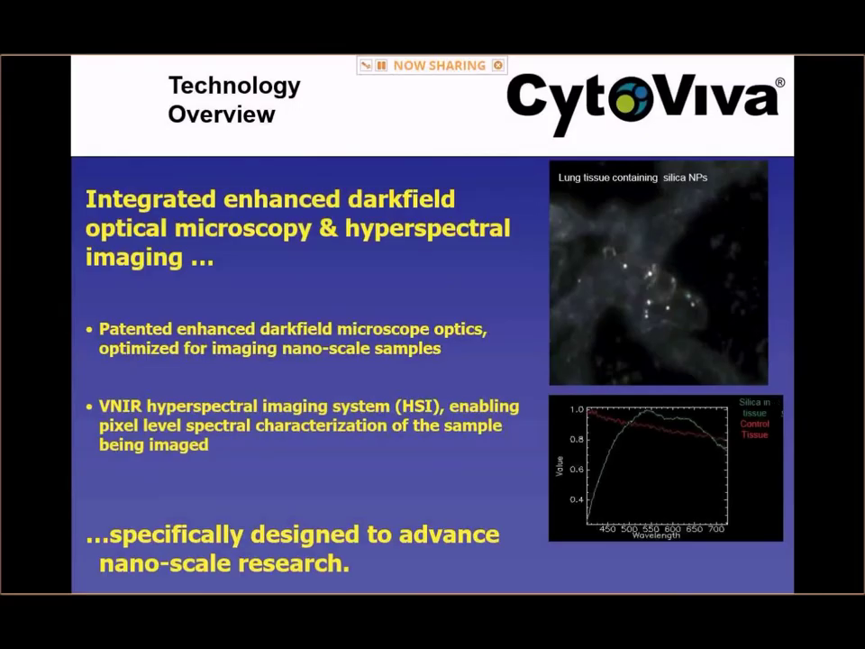
pyautogui.press('Right')
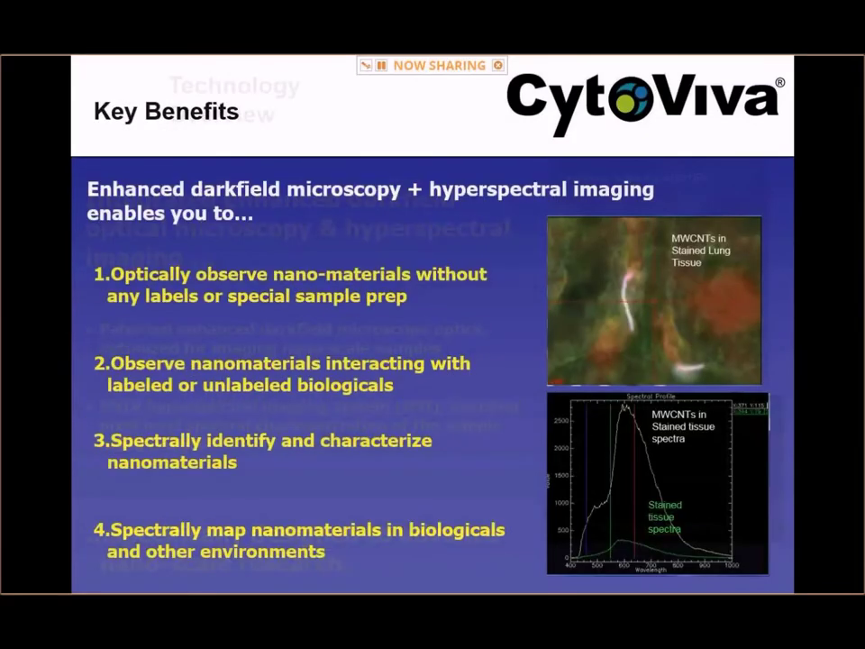